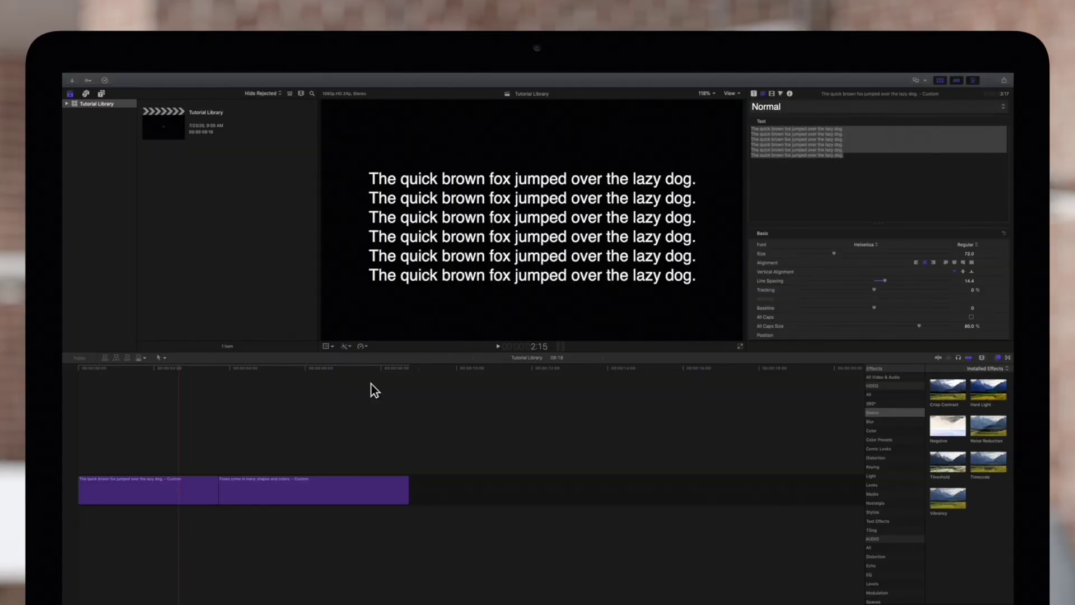
- Select the first title clip and open Edit > Find and Replace Title Text
left_click(193, 484)
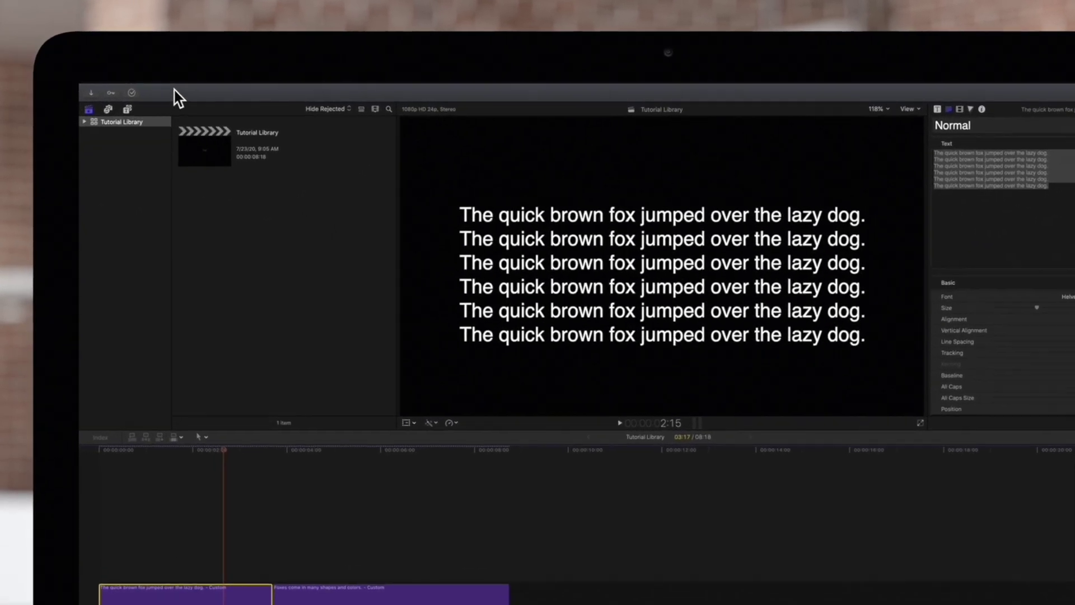
mouse_move(139, 75)
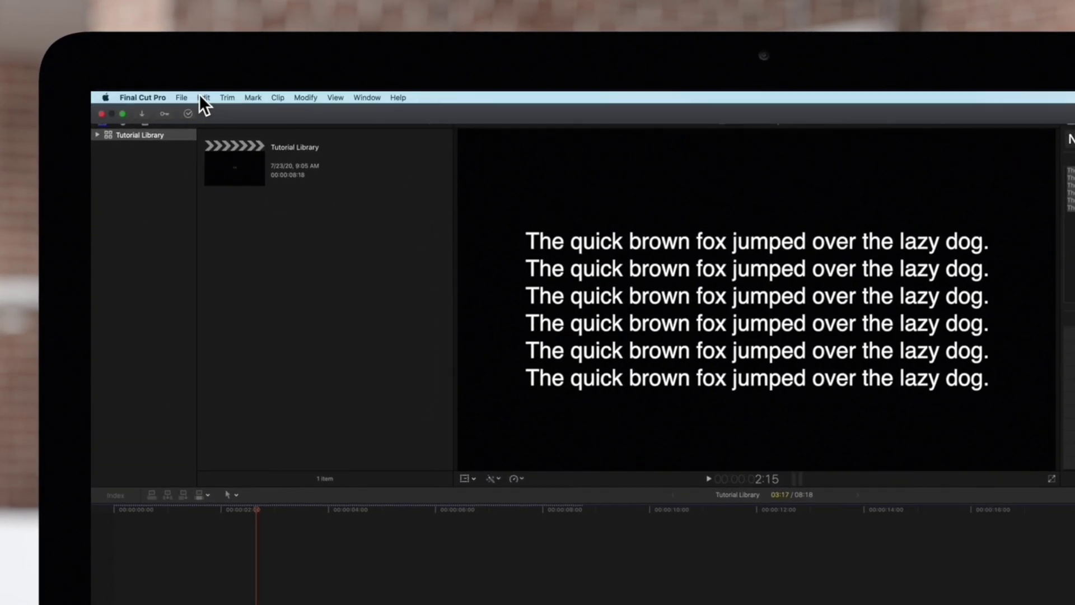
left_click(205, 99)
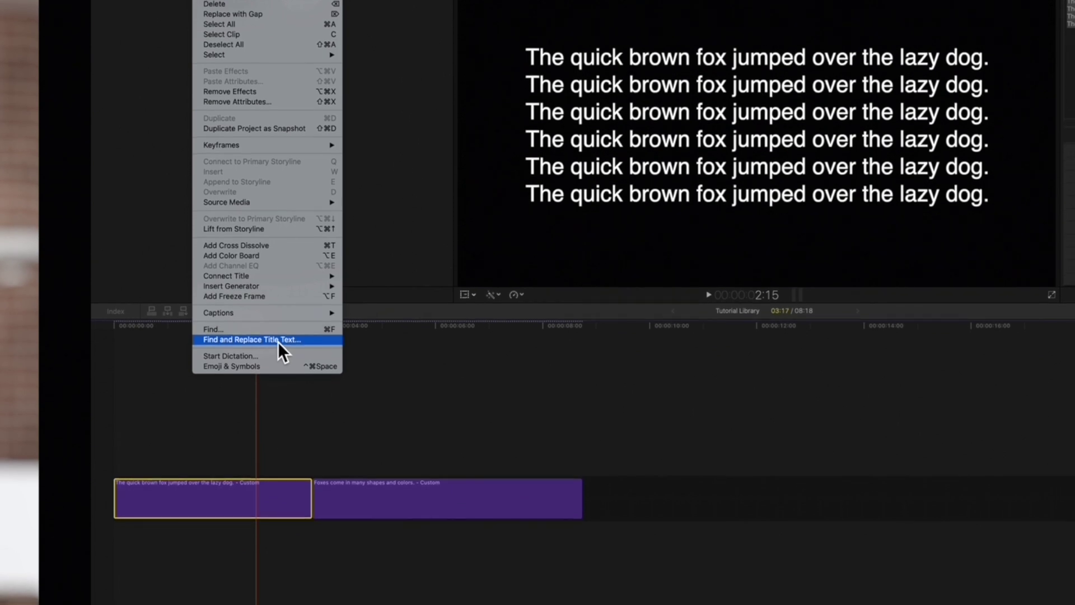
left_click(278, 340)
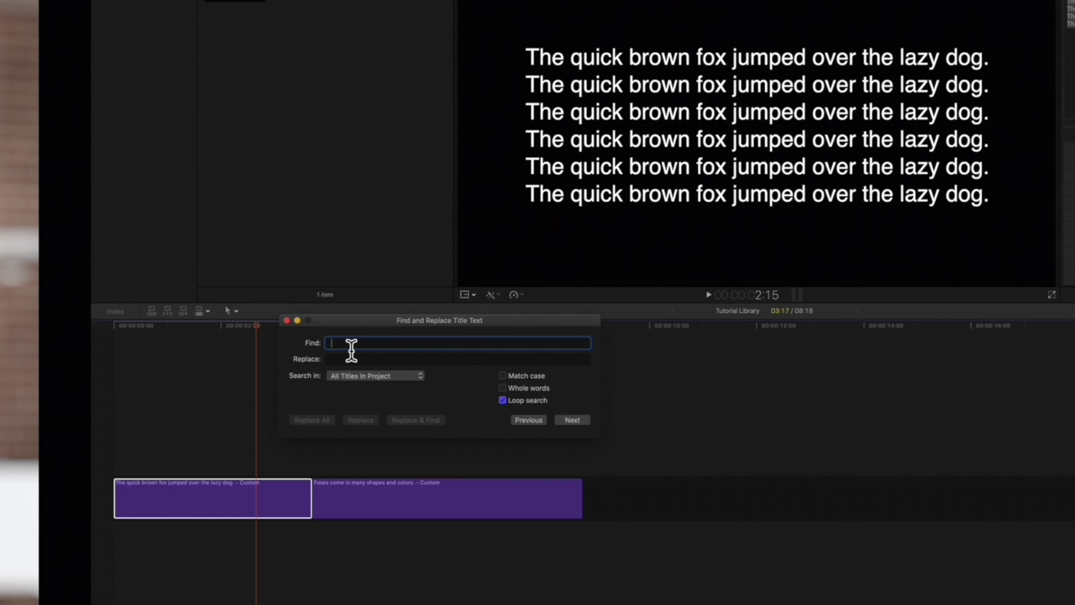
- Enter 'fox' as the search term and 'cat' as the replacement, then check the search-scope choices
type("fox")
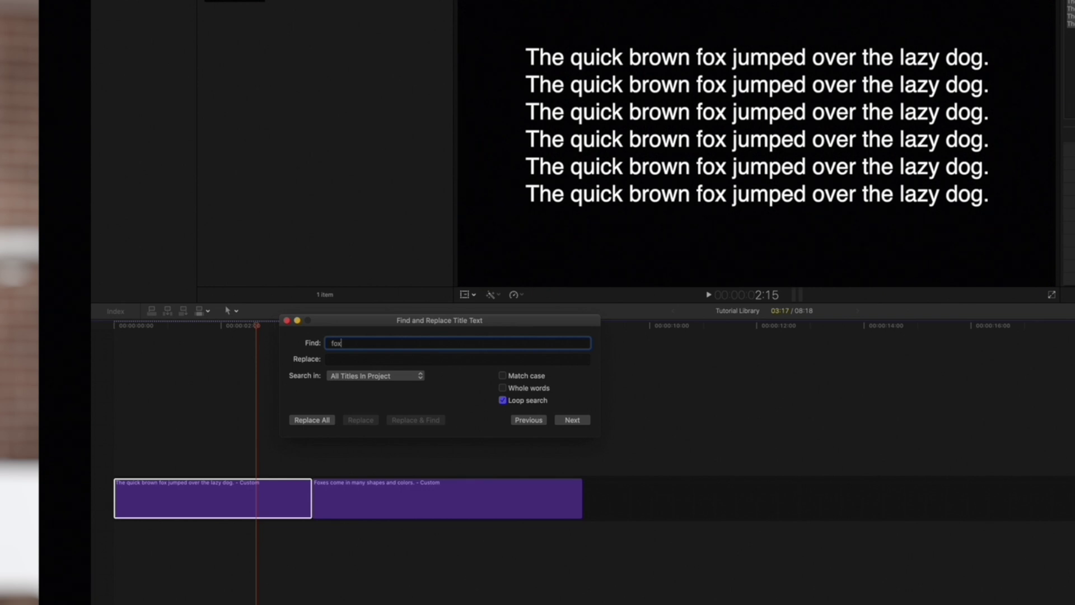
left_click(357, 361)
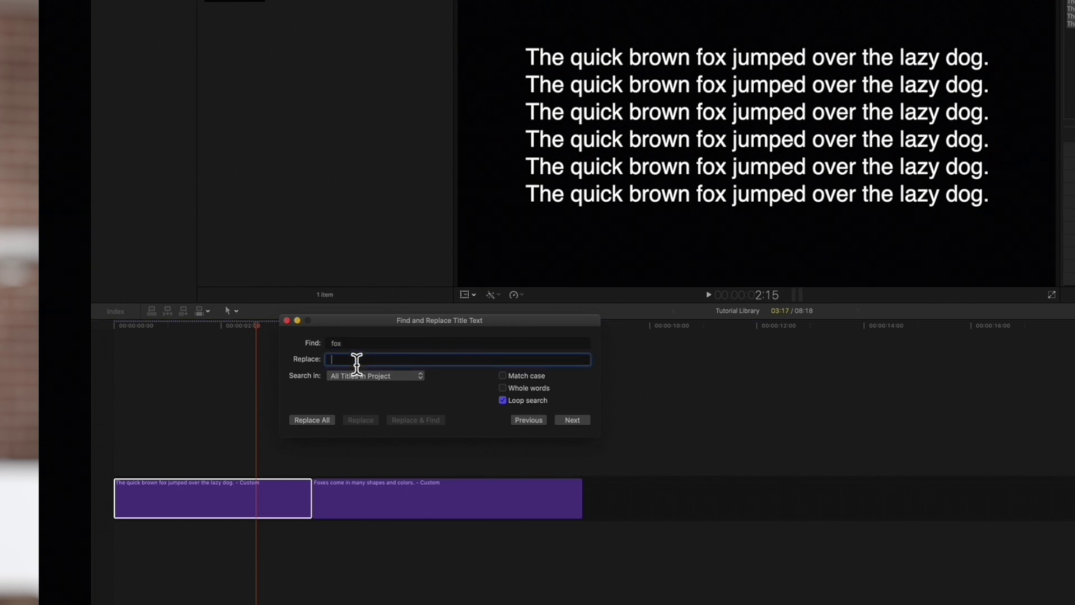
type("cat")
left_click(416, 378)
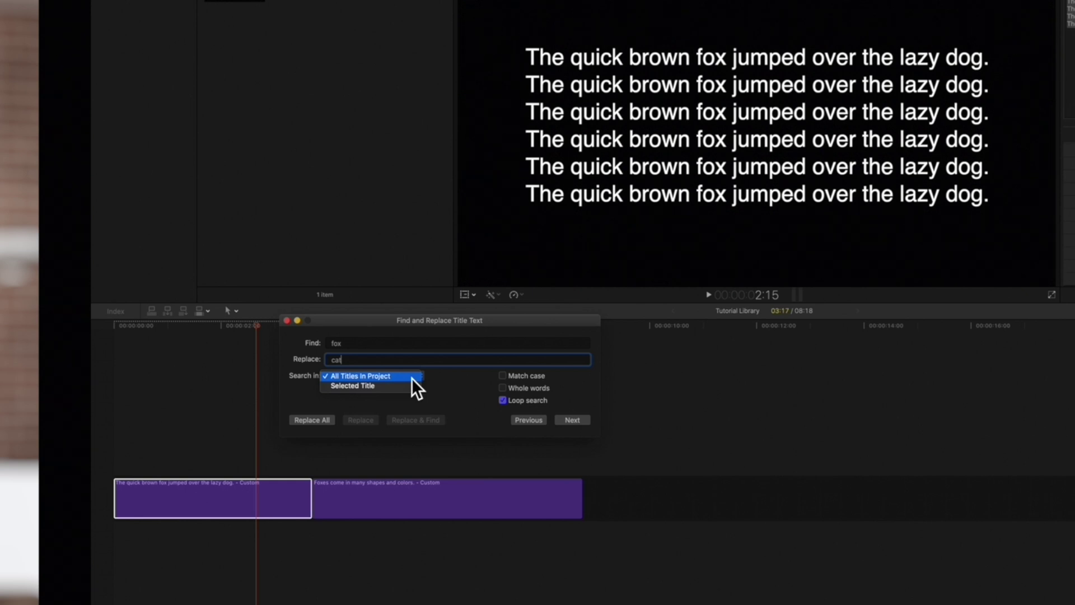
left_click(412, 377)
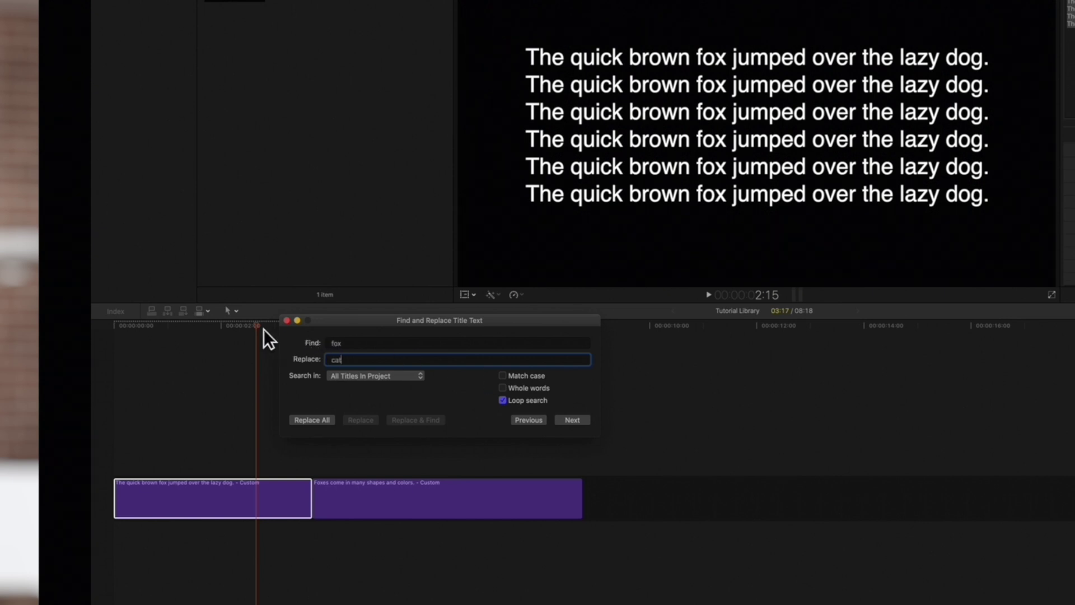
left_click_drag(264, 328, 374, 330)
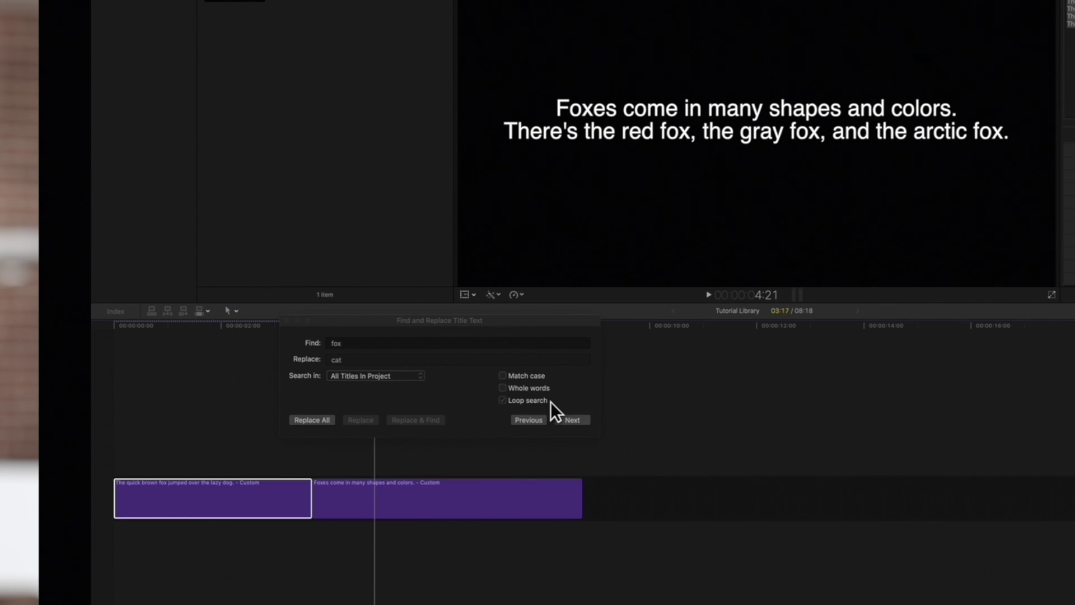
- With the second title shown in the viewer, bring the Find and Replace dialog back into focus
left_click(555, 405)
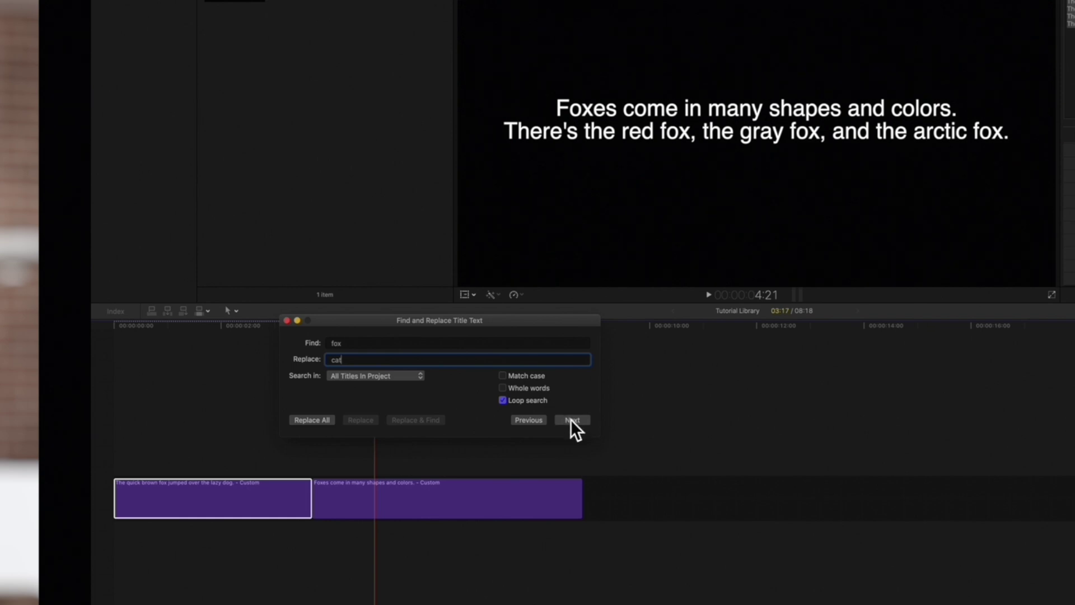
- Replace 'fox' with 'cat' match by match on lines 1, 2 and 3 of the first title
left_click(570, 419)
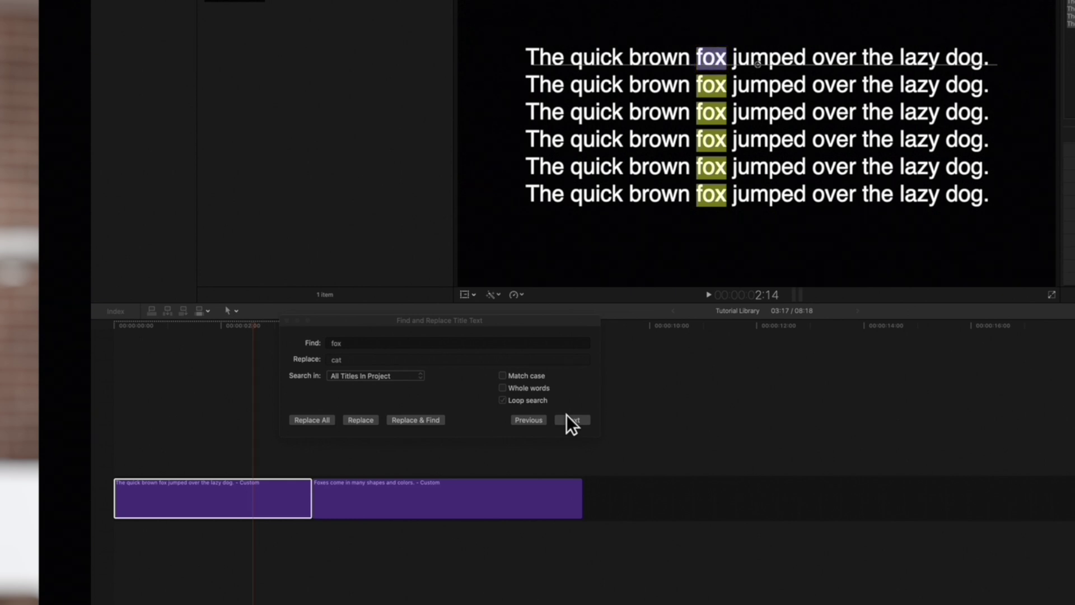
left_click(364, 420)
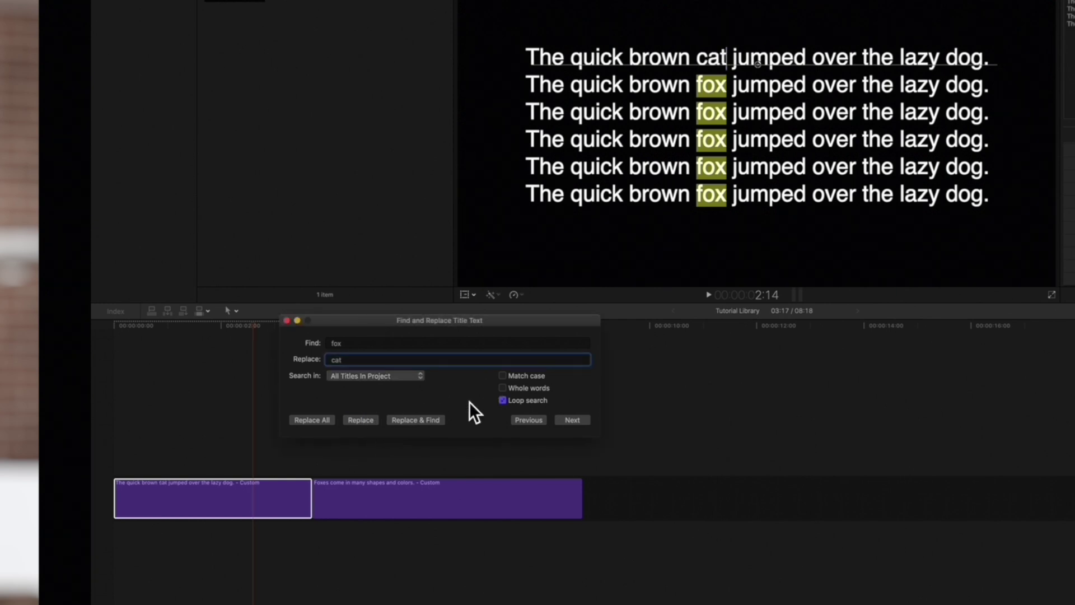
left_click(571, 419)
left_click(570, 419)
left_click(539, 420)
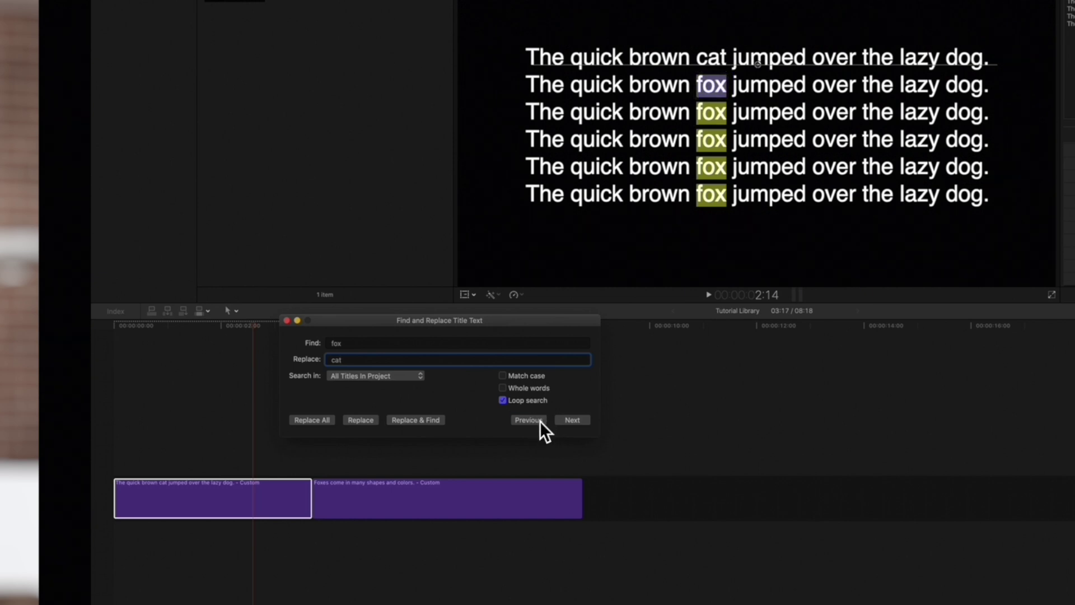
left_click(424, 422)
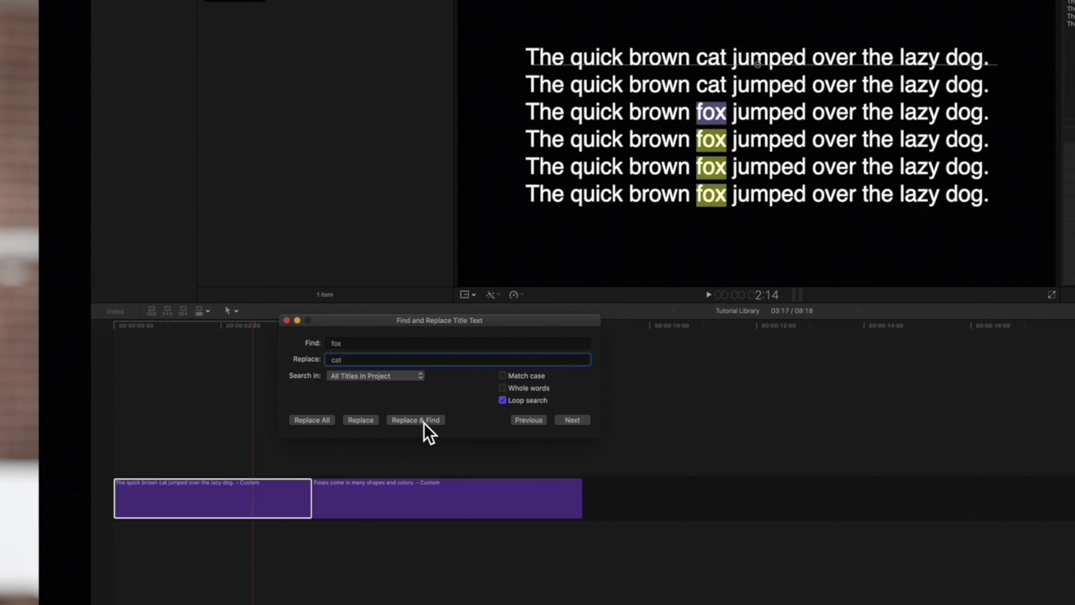
left_click(424, 421)
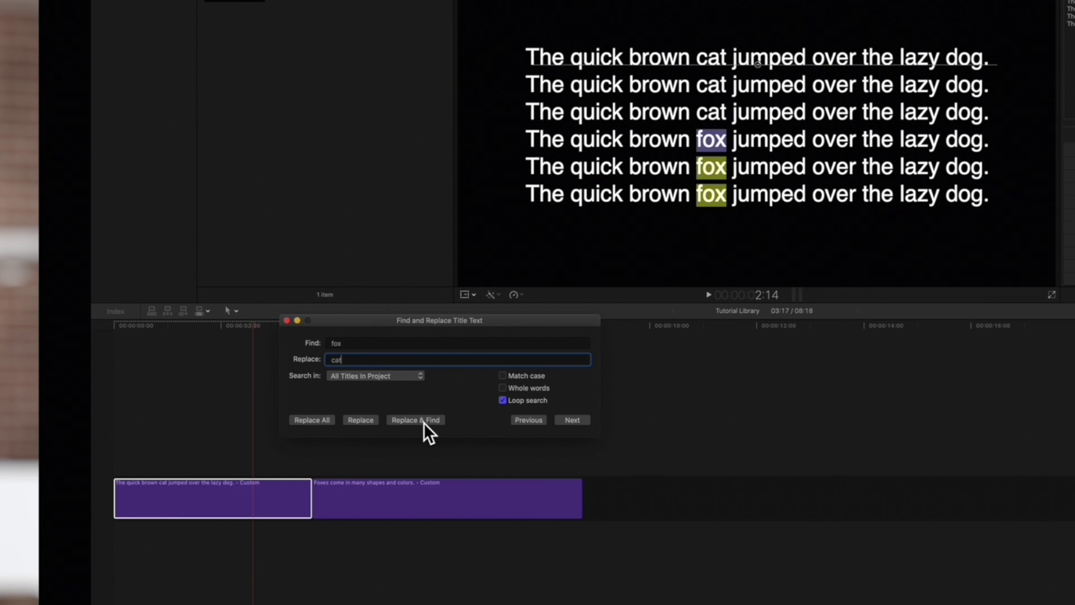
- Skip ahead three matches, use Replace All for the remaining 'fox' matches, and close the dialog
left_click(566, 420)
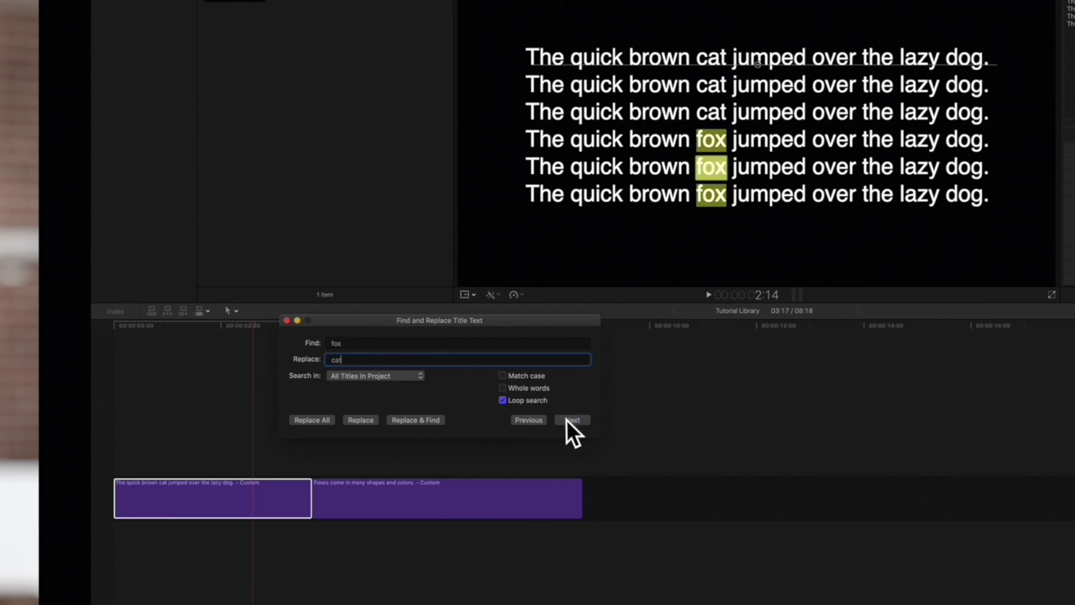
left_click(568, 422)
left_click(565, 419)
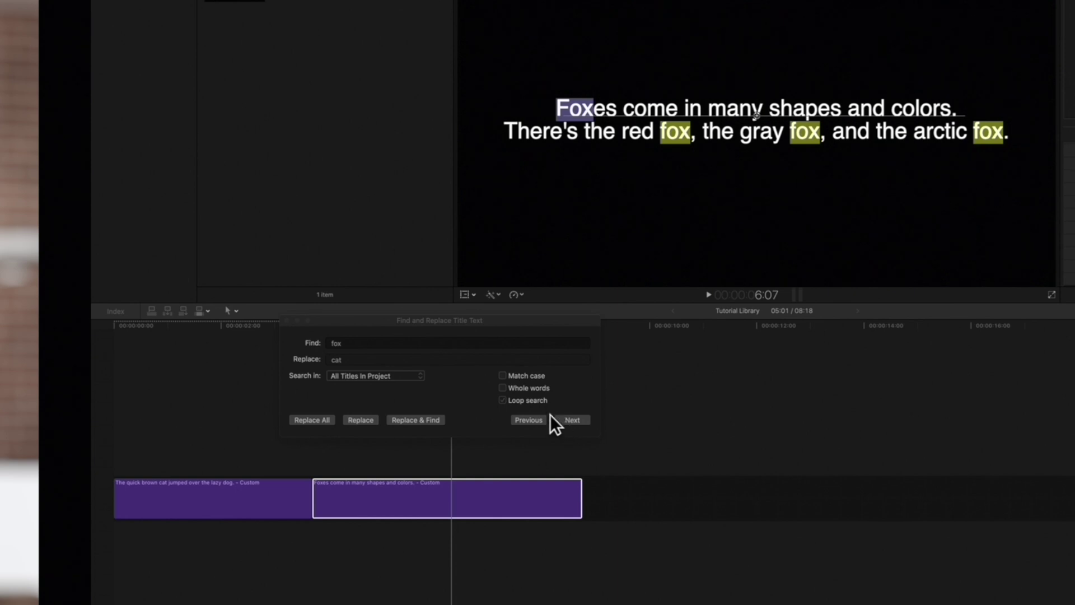
left_click(322, 424)
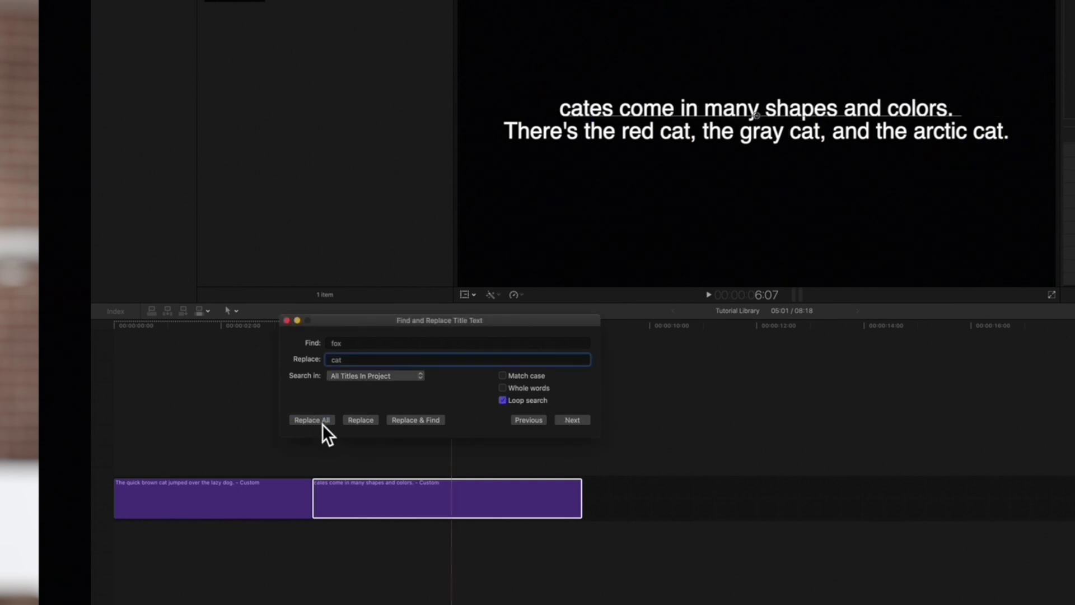
left_click(287, 321)
- Edit the second title's text, changing the misspelled 'cates' to 'Cats'
left_click(446, 335)
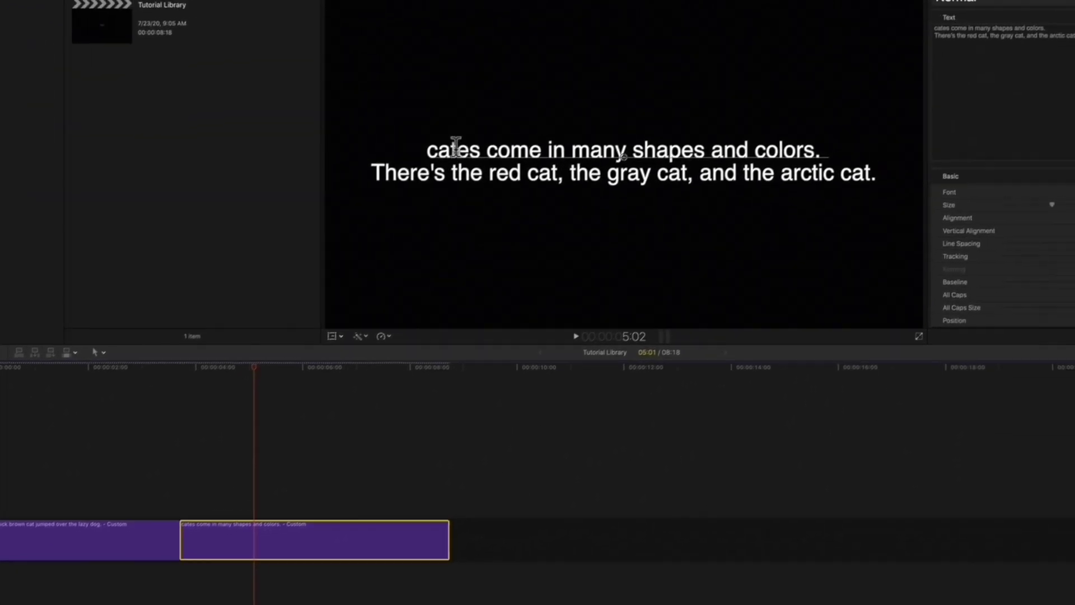
left_click(602, 109)
double_click(374, 179)
type("Cats")
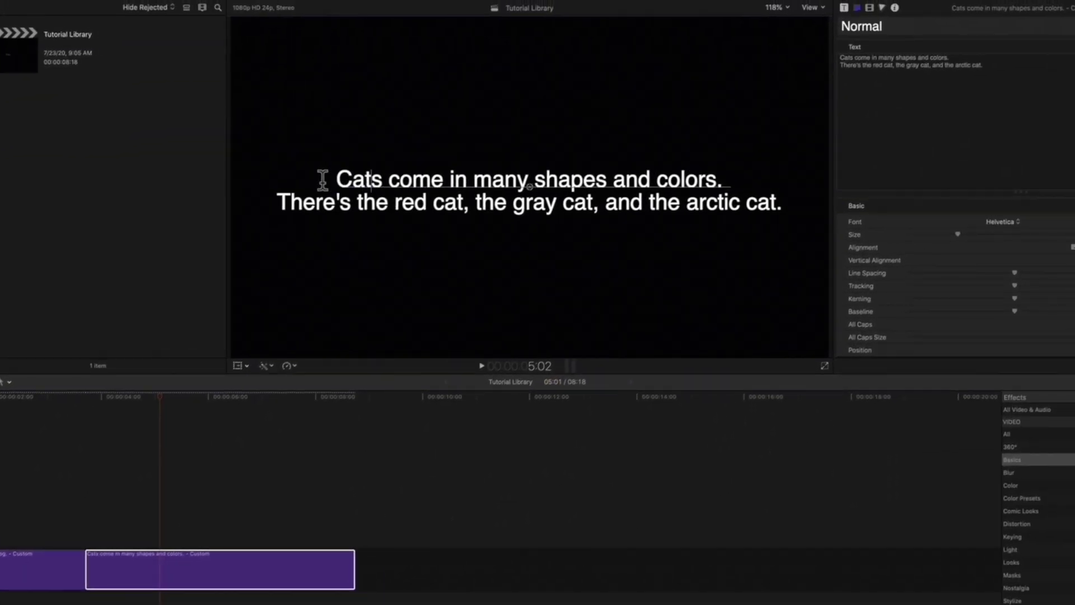
- Replace the rest of line 2 with 'Siamese cat, the Sphynx cat,' and a new line 'and the Savannah cat.'
left_click_drag(395, 203, 767, 198)
type("Siamese cat, the Sphynx cat,")
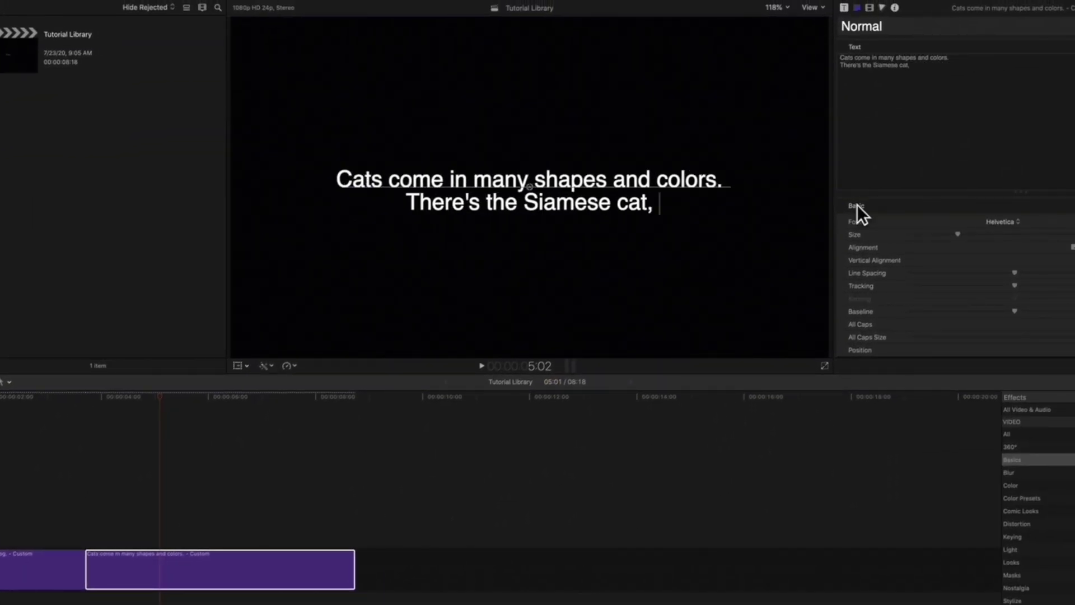
key("Return")
type("and the Savannah cat.")
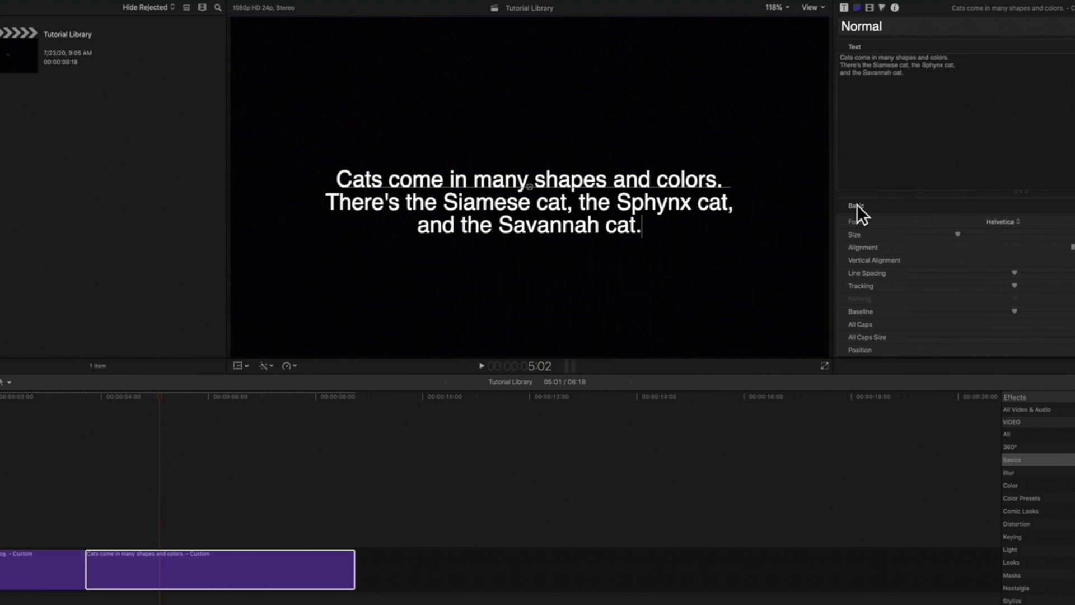